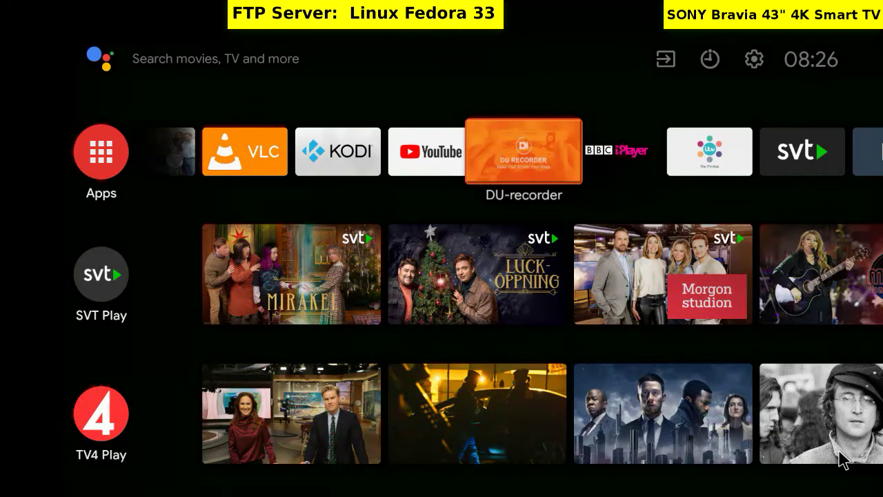
Launch the X-plore file manager from the TV home screen
{"action": "key", "text": "Left"}
{"action": "key", "text": "Left"}
{"action": "key", "text": "Left"}
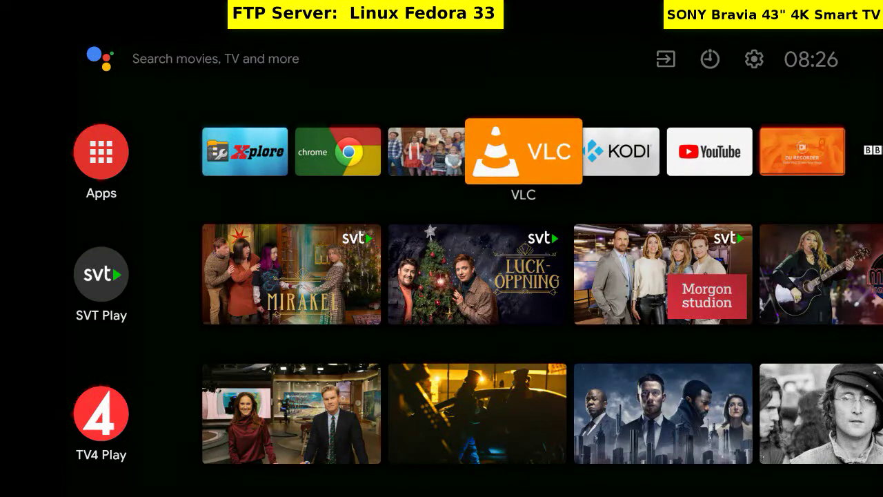
{"action": "key", "text": "Left"}
{"action": "key", "text": "Left"}
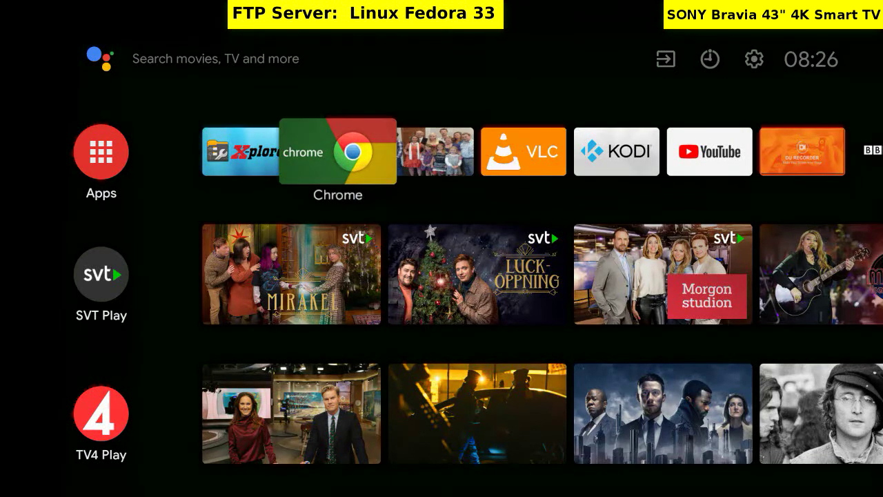
{"action": "key", "text": "Left"}
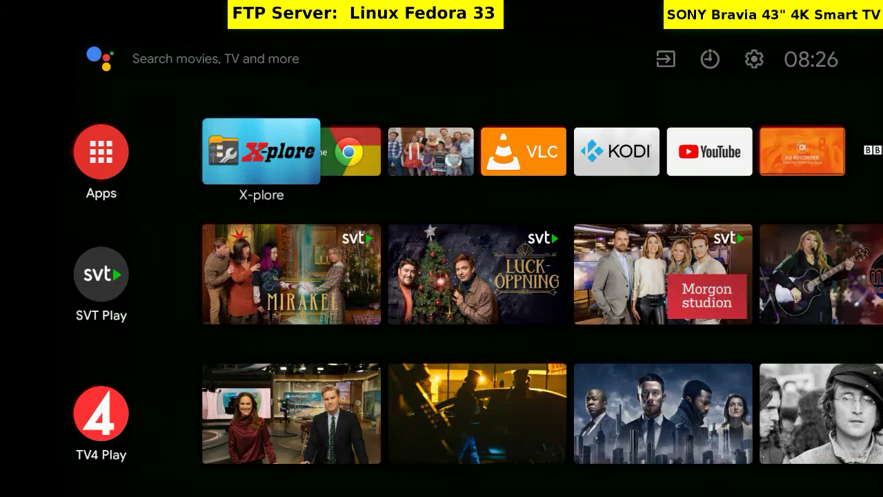
{"action": "key", "text": "Return"}
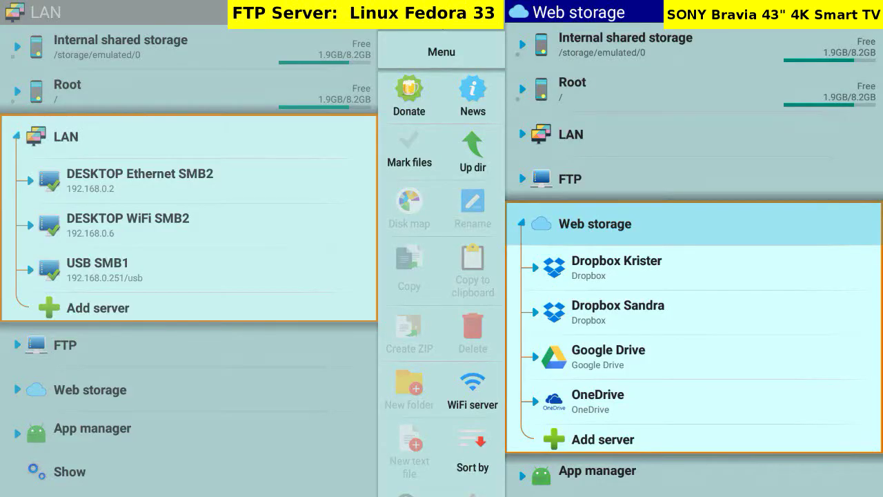
Open the Linux WiFi FTP server's settings for editing and save them
{"action": "left_click", "coordinate": [694, 182]}
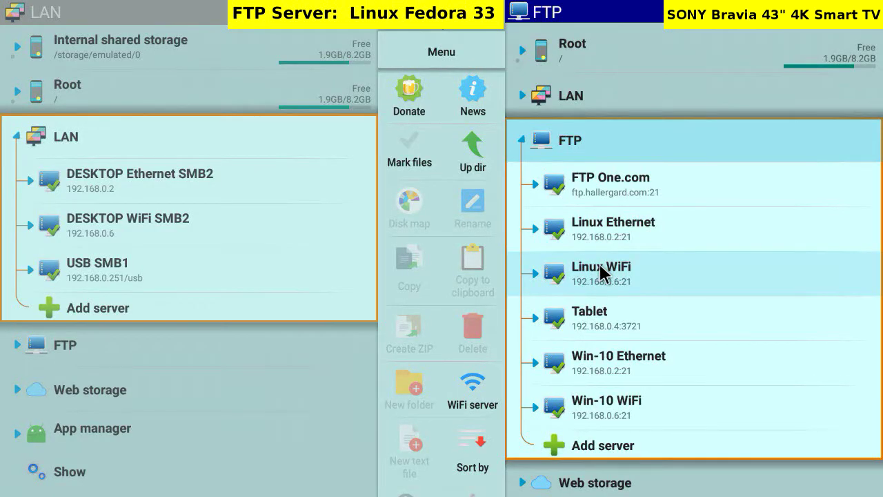
{"action": "left_click", "coordinate": [601, 274]}
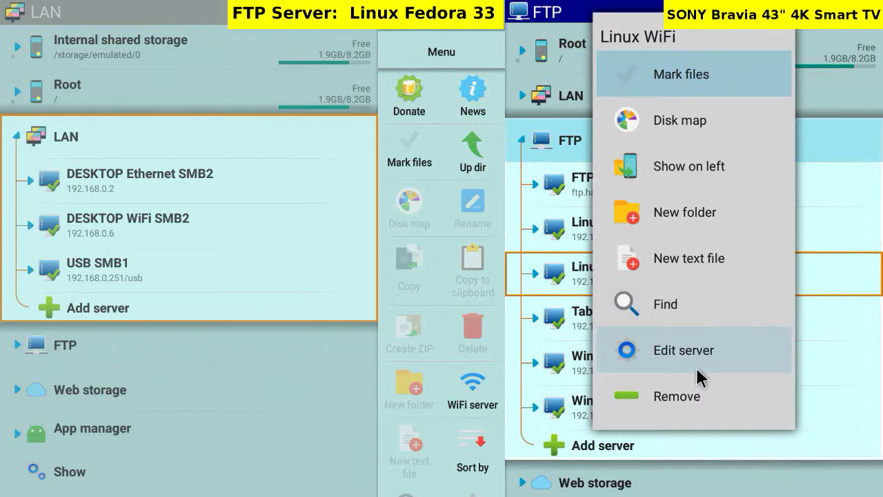
{"action": "left_click", "coordinate": [699, 371]}
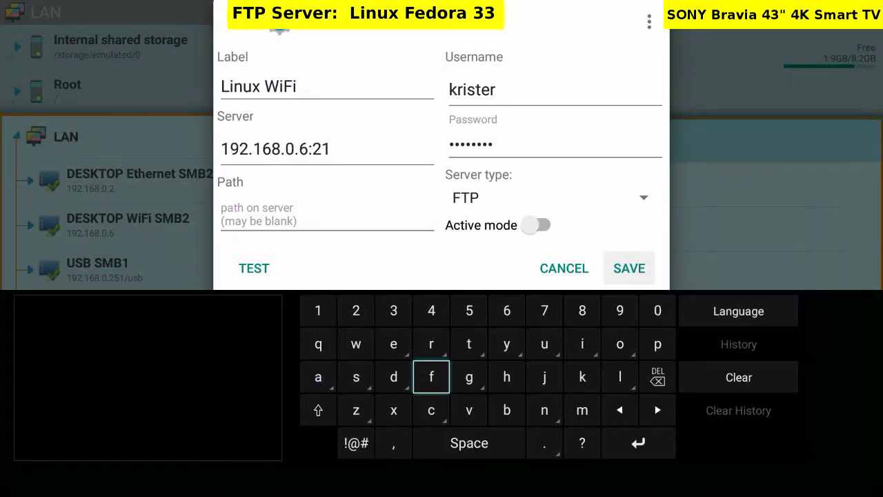
{"action": "left_click", "coordinate": [622, 267]}
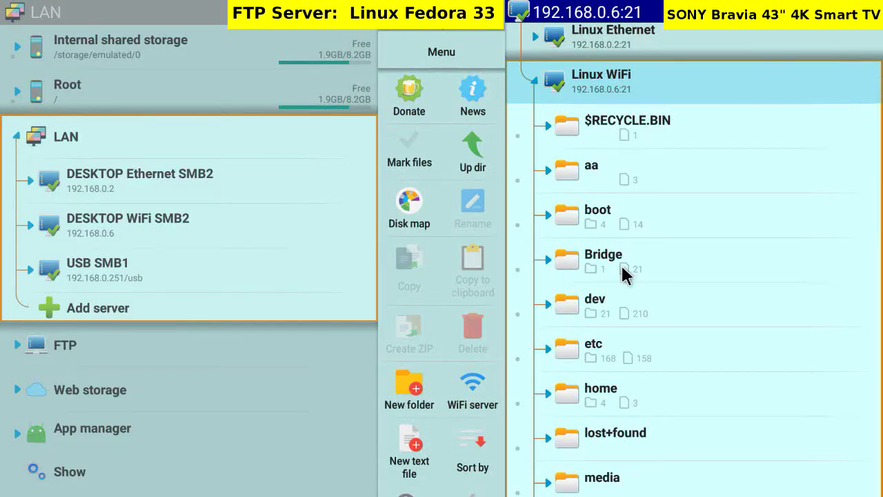
Open the VideoEnhanceProject folder under mnt/sdb5 on the Linux WiFi server
{"action": "scroll", "coordinate": [621, 264], "scroll_direction": "down", "scroll_amount": 5}
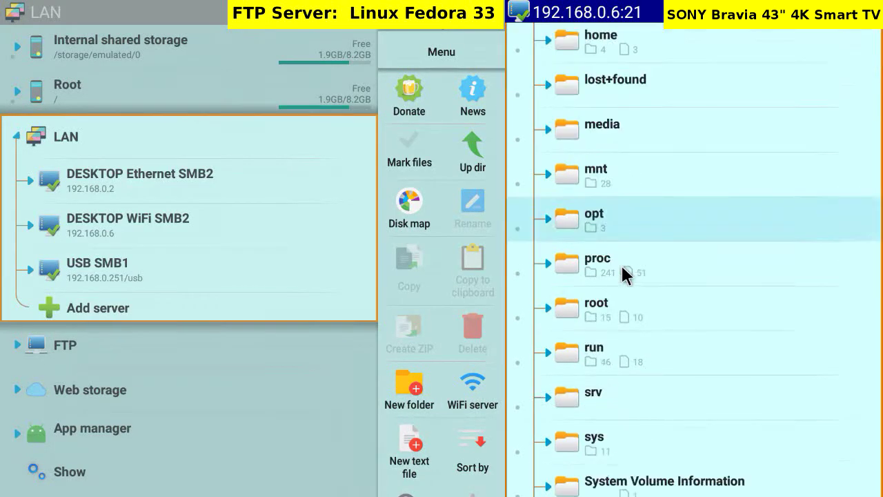
{"action": "left_click", "coordinate": [621, 166]}
{"action": "left_click", "coordinate": [620, 163]}
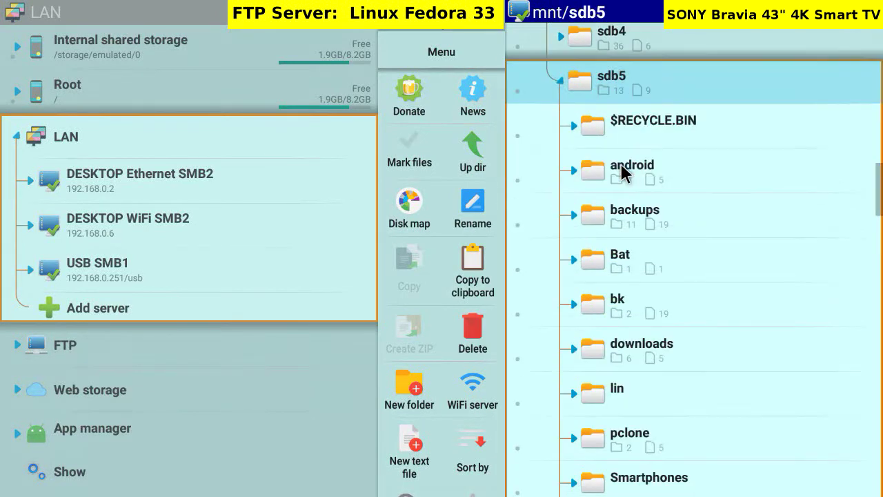
{"action": "scroll", "coordinate": [630, 315], "scroll_direction": "down", "scroll_amount": 5}
{"action": "left_click", "coordinate": [630, 317]}
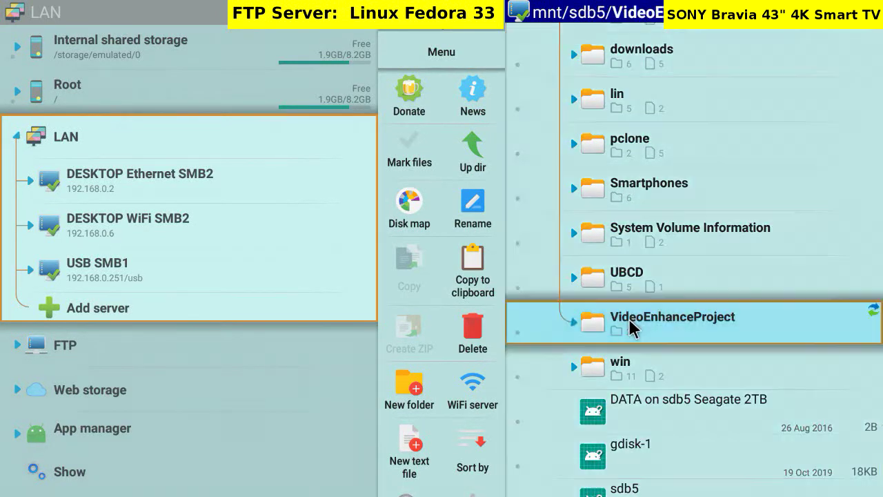
View the Brazil folder inside DigitalBest and collapse the tree back to VideoEnhanceProject
{"action": "left_click", "coordinate": [625, 373]}
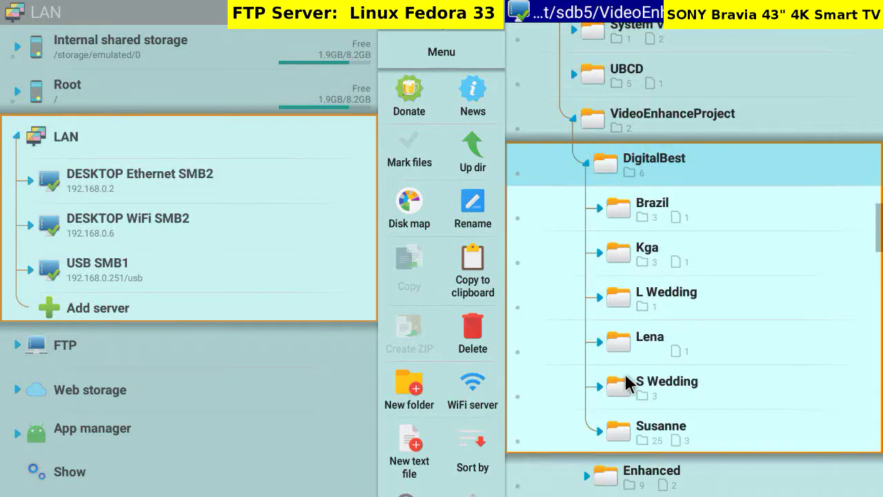
{"action": "left_click", "coordinate": [671, 209]}
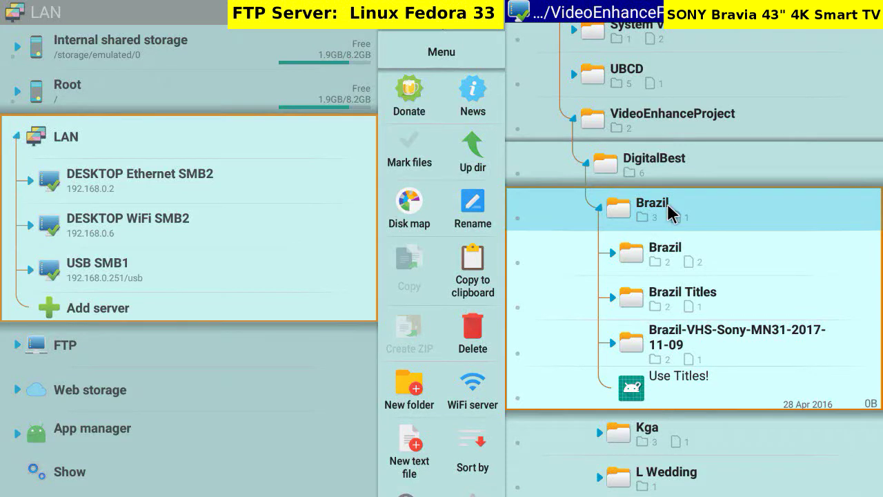
{"action": "left_click", "coordinate": [627, 132]}
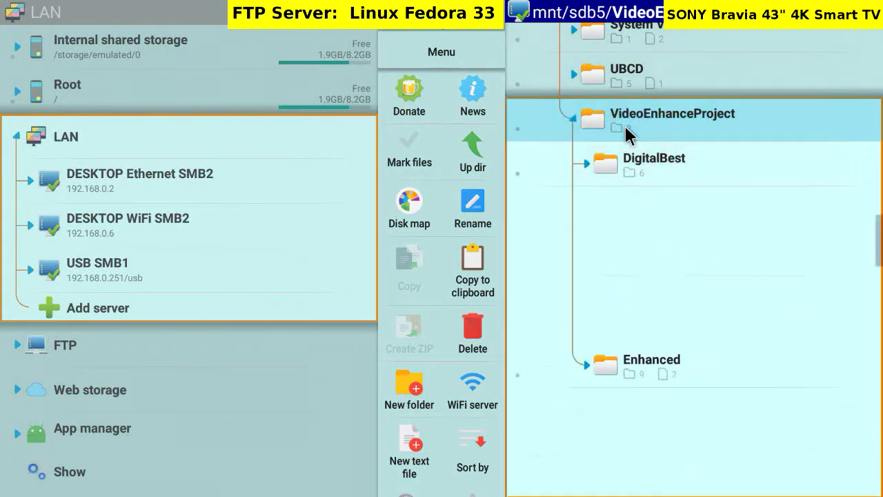
Browse the video files in the Brazil and Own folders inside Enhanced
{"action": "left_click", "coordinate": [600, 221]}
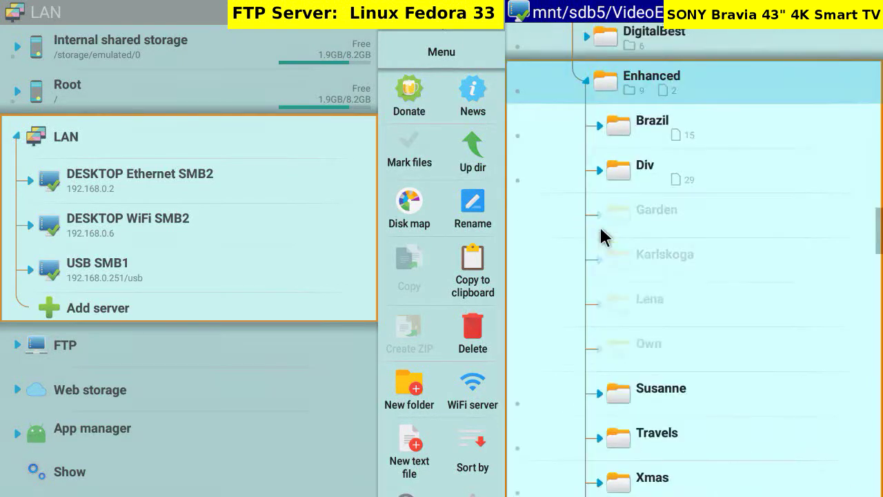
{"action": "left_click", "coordinate": [627, 116]}
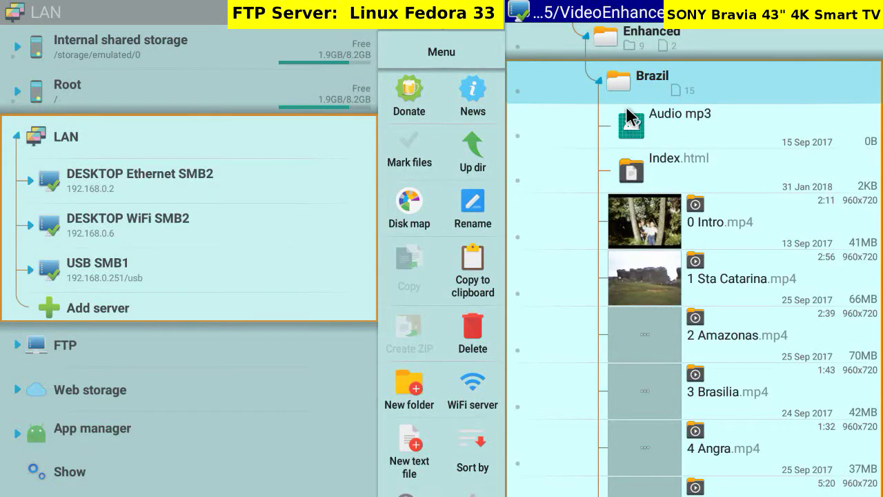
{"action": "left_click", "coordinate": [620, 41]}
{"action": "left_click", "coordinate": [655, 320]}
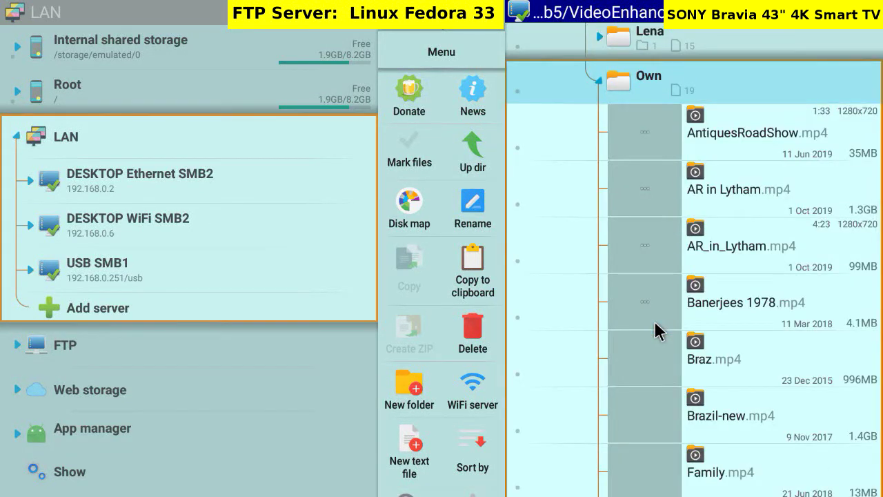
{"action": "scroll", "coordinate": [744, 214], "scroll_direction": "down", "scroll_amount": 10}
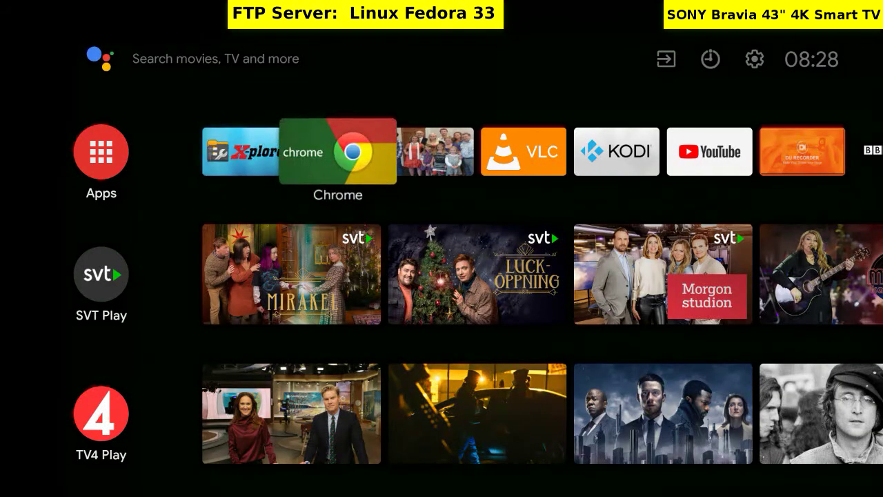
Launch Kodi from the TV home screen
{"action": "key", "text": "Right"}
{"action": "key", "text": "Right"}
{"action": "key", "text": "Right"}
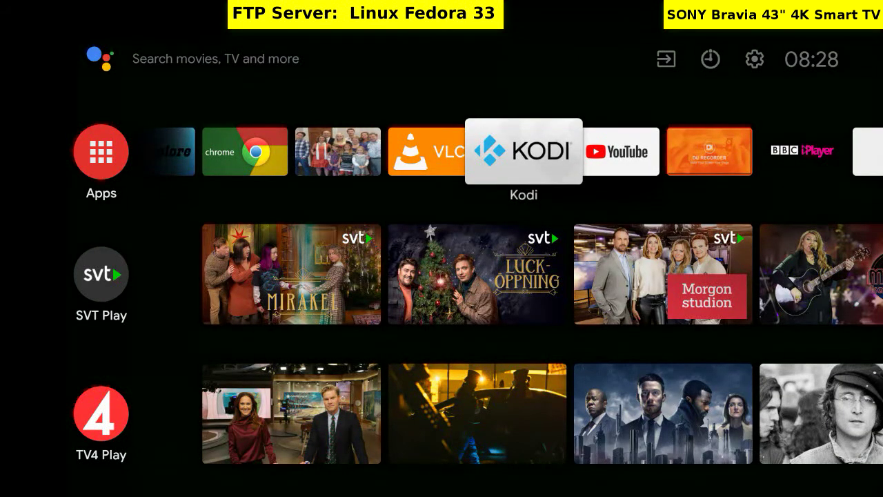
{"action": "key", "text": "Return"}
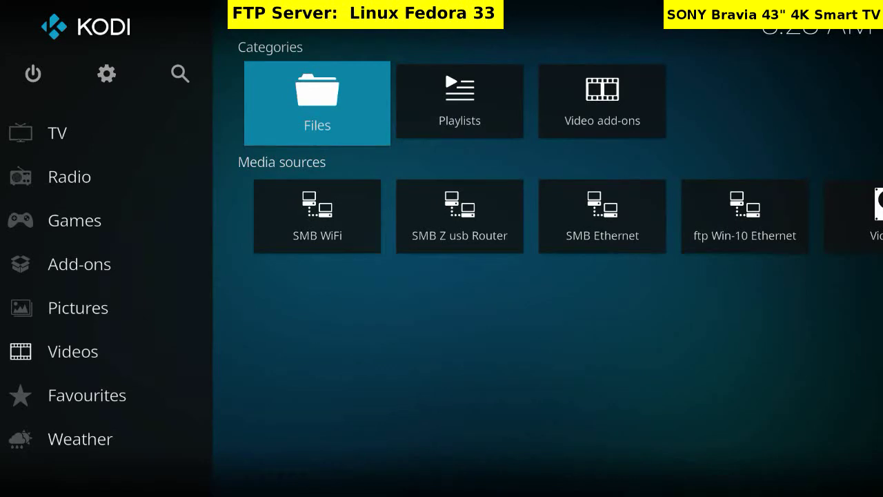
Open the ftp Linux WiFi source among Kodi's video files and enter its mnt folder
{"action": "key", "text": "Return"}
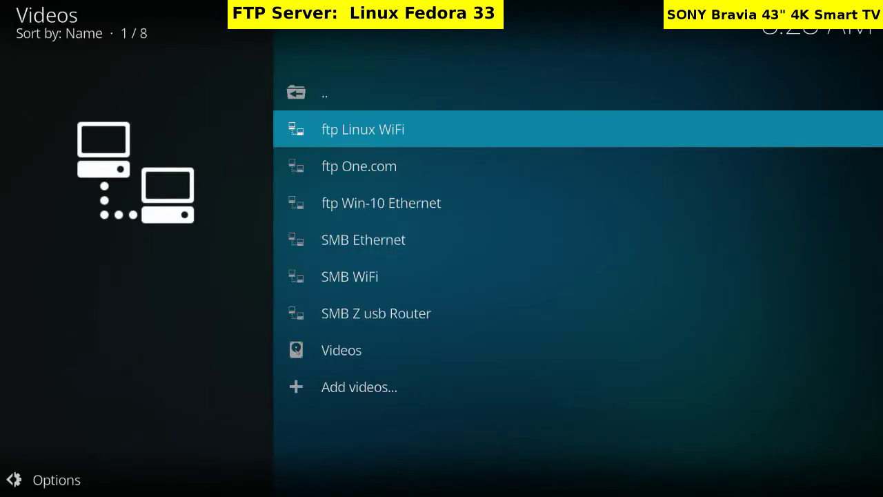
{"action": "key", "text": "Return"}
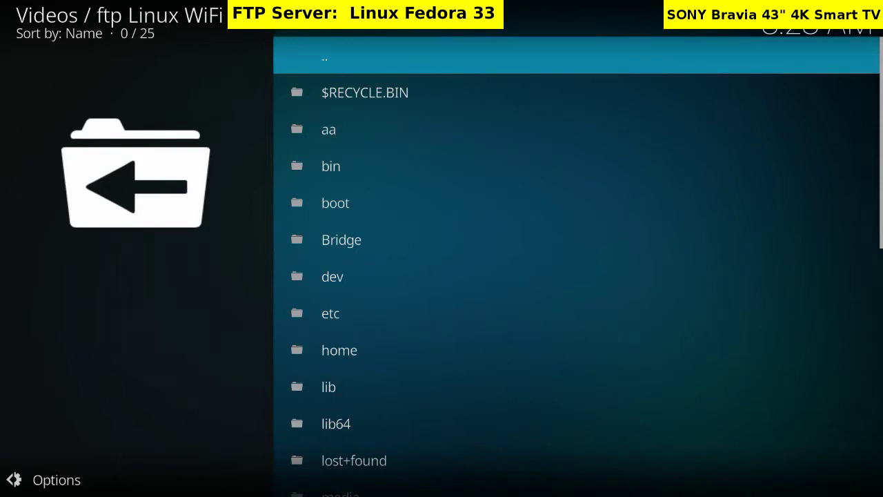
{"action": "key", "text": "Down"}
{"action": "key", "text": "Down"}
{"action": "key", "text": "Down"}
{"action": "key", "text": "Down"}
{"action": "key", "text": "Down"}
{"action": "key", "text": "Down"}
{"action": "key", "text": "Down"}
{"action": "key", "text": "Down"}
{"action": "key", "text": "Down"}
{"action": "key", "text": "Down"}
{"action": "key", "text": "Down"}
{"action": "key", "text": "Down"}
{"action": "key", "text": "Down"}
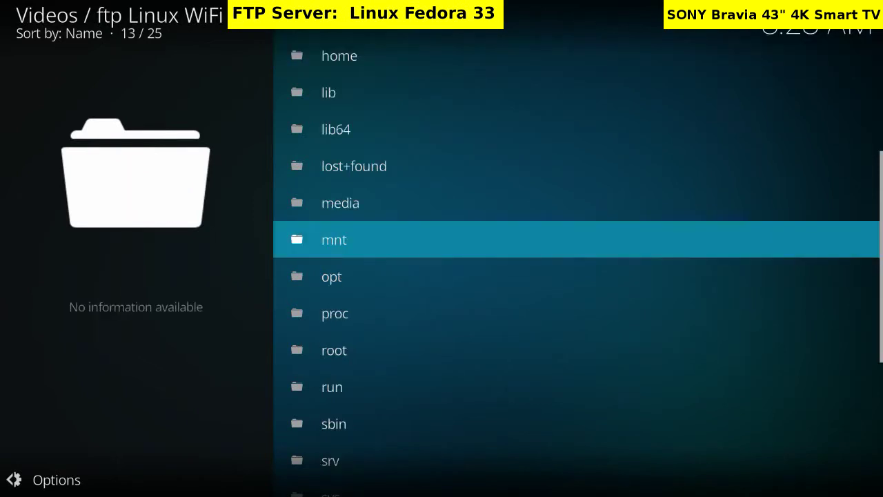
{"action": "key", "text": "Return"}
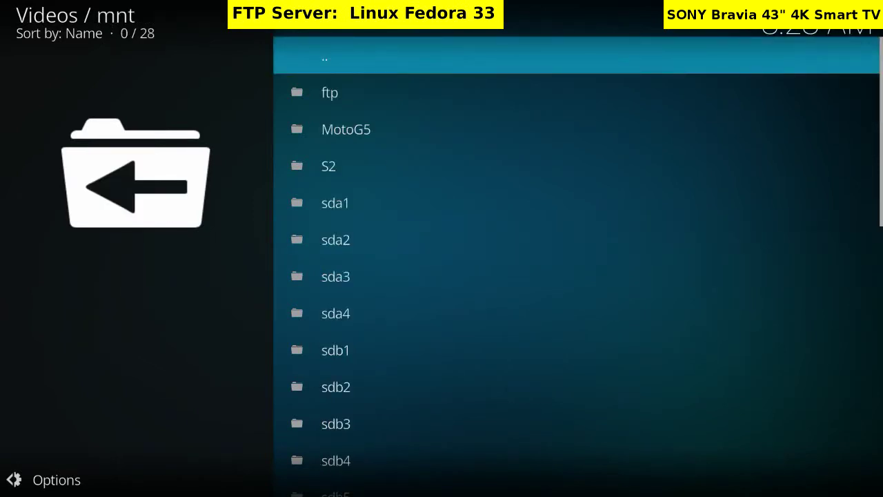
Open the sdb4 folder inside mnt
{"action": "key", "text": "Down"}
{"action": "key", "text": "Down"}
{"action": "key", "text": "Down"}
{"action": "key", "text": "Down"}
{"action": "key", "text": "Down"}
{"action": "key", "text": "Down"}
{"action": "key", "text": "Down"}
{"action": "key", "text": "Down"}
{"action": "key", "text": "Down"}
{"action": "key", "text": "Down"}
{"action": "key", "text": "Down"}
{"action": "key", "text": "Return"}
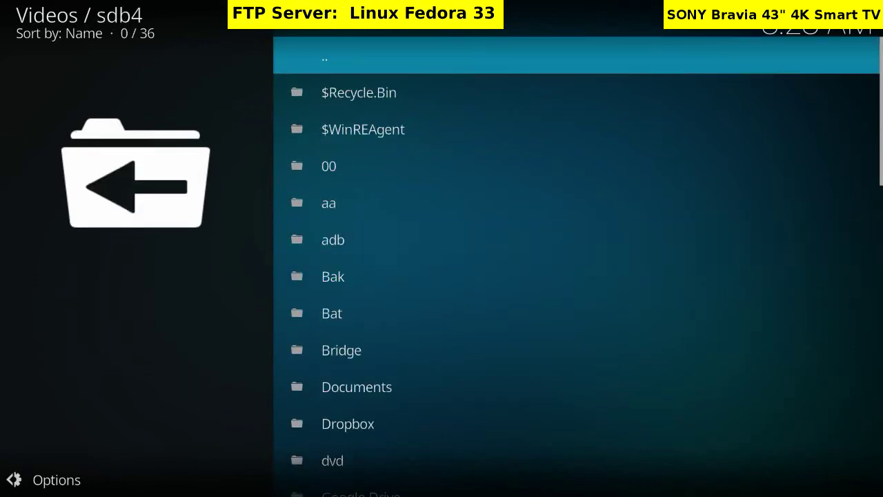
Find and open the Plex folder inside sdb4
{"action": "key", "text": "Down"}
{"action": "key", "text": "Down"}
{"action": "key", "text": "Down"}
{"action": "key", "text": "Down"}
{"action": "key", "text": "Down"}
{"action": "key", "text": "Down"}
{"action": "key", "text": "Down"}
{"action": "key", "text": "Down"}
{"action": "key", "text": "Down"}
{"action": "key", "text": "Down"}
{"action": "key", "text": "Down"}
{"action": "key", "text": "Down"}
{"action": "key", "text": "Down"}
{"action": "key", "text": "Down"}
{"action": "key", "text": "Down"}
{"action": "key", "text": "Down"}
{"action": "key", "text": "Down"}
{"action": "key", "text": "Down"}
{"action": "key", "text": "Down"}
{"action": "key", "text": "Down"}
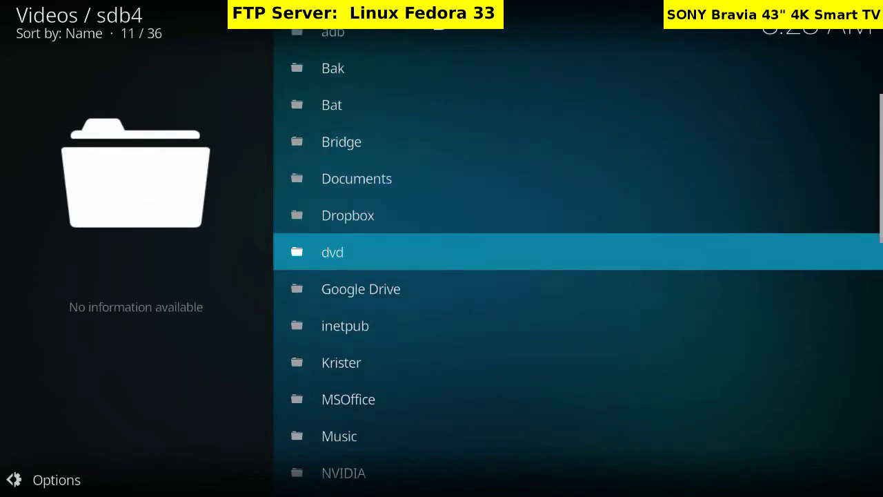
{"action": "key", "text": "Down"}
{"action": "key", "text": "Down"}
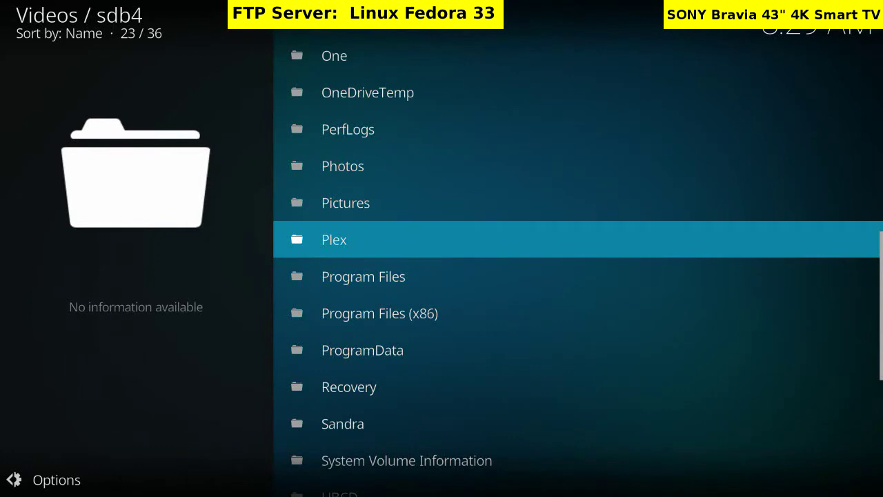
{"action": "key", "text": "Return"}
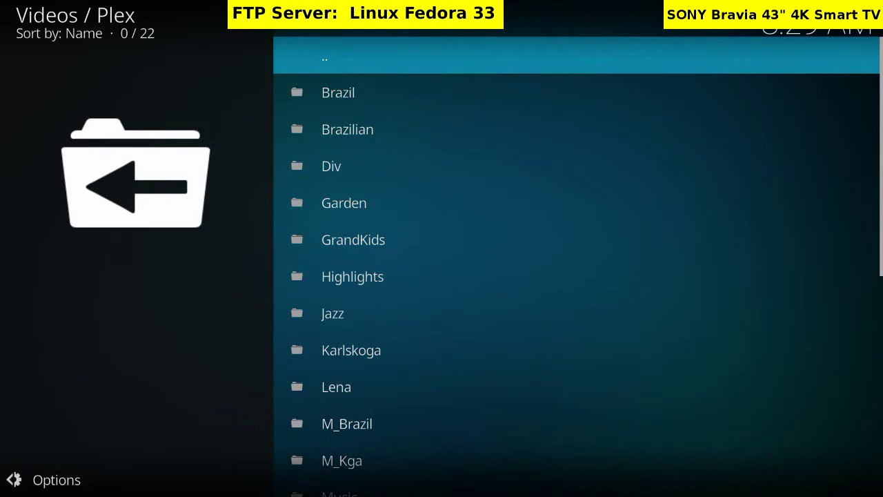
Open the Own folder inside the Plex folder on the FTP source
{"action": "key", "text": "Down"}
{"action": "key", "text": "Down"}
{"action": "key", "text": "Down"}
{"action": "key", "text": "Down"}
{"action": "key", "text": "Down"}
{"action": "key", "text": "Down"}
{"action": "key", "text": "Down"}
{"action": "key", "text": "Down"}
{"action": "key", "text": "Down"}
{"action": "key", "text": "Down"}
{"action": "key", "text": "Down"}
{"action": "key", "text": "Down"}
{"action": "key", "text": "Down"}
{"action": "key", "text": "Down"}
{"action": "key", "text": "Down"}
{"action": "key", "text": "Down"}
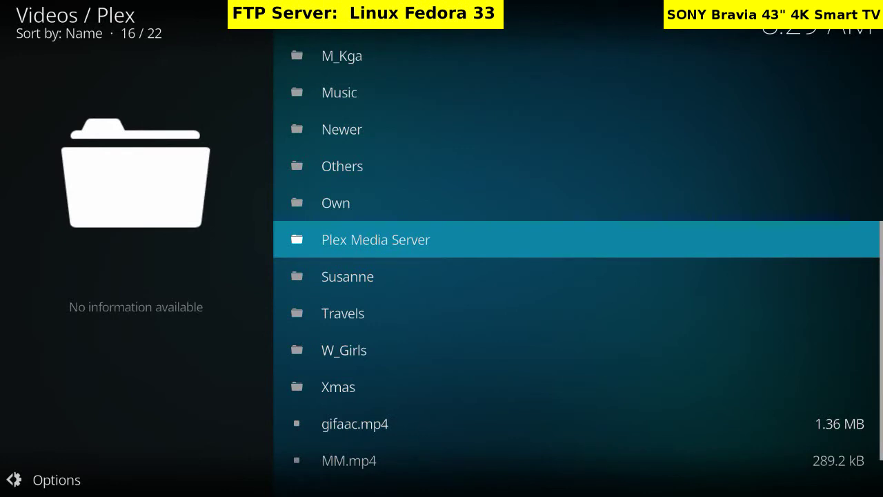
{"action": "key", "text": "Up"}
{"action": "key", "text": "Return"}
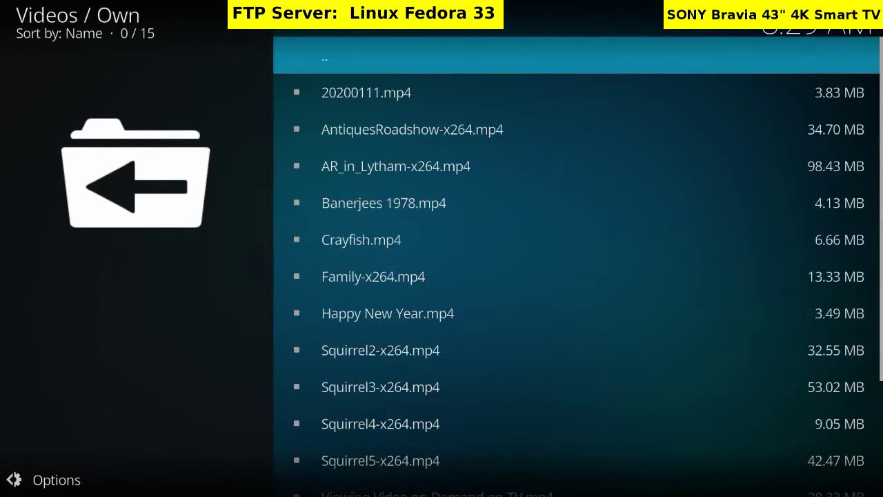
Play Squirrel3-x264.mp4 from the Own folder
{"action": "key", "text": "Down"}
{"action": "key", "text": "Down"}
{"action": "key", "text": "Down"}
{"action": "key", "text": "Down"}
{"action": "key", "text": "Down"}
{"action": "key", "text": "Down"}
{"action": "key", "text": "Down"}
{"action": "key", "text": "Down"}
{"action": "key", "text": "Down"}
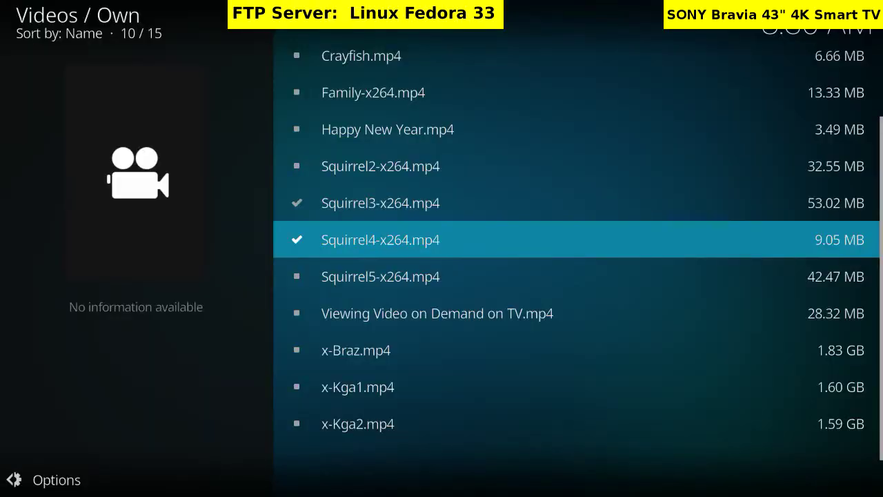
Return to the TV home screen and launch VLC
{"action": "key", "text": "Home"}
{"action": "key", "text": "Left"}
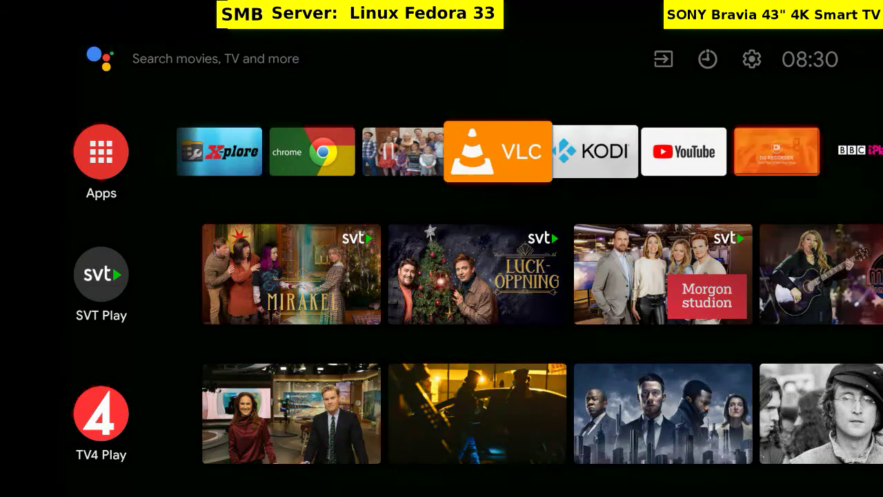
{"action": "key", "text": "Return"}
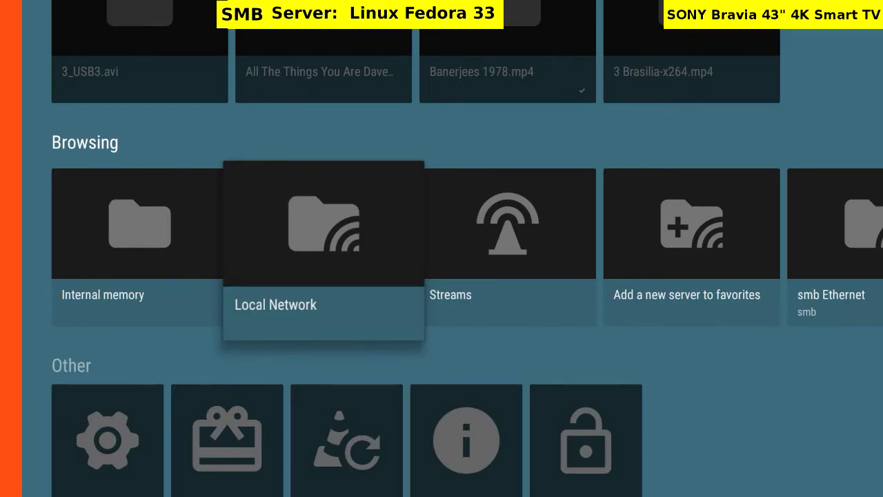
Open the smb WiFi server in VLC's browsing section and go to mnt/sdb4
{"action": "key", "text": "Right"}
{"action": "key", "text": "Right"}
{"action": "key", "text": "Right"}
{"action": "key", "text": "Right"}
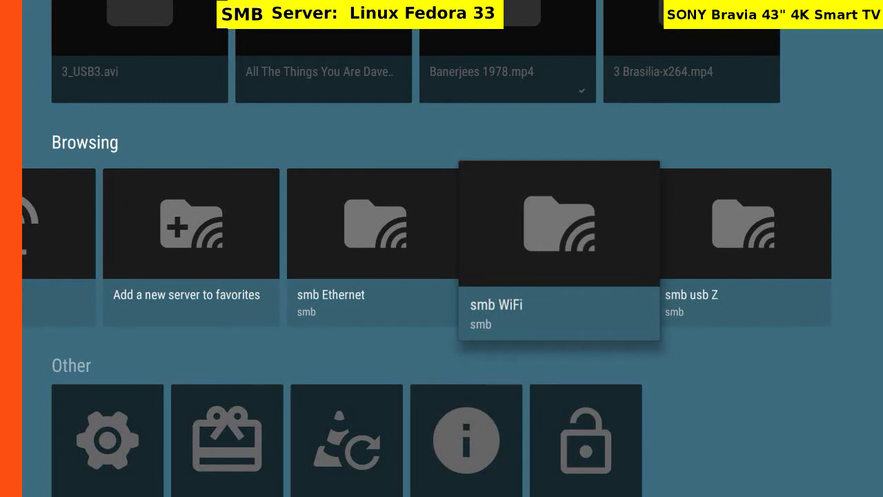
{"action": "key", "text": "Return"}
{"action": "key", "text": "Down"}
{"action": "key", "text": "Down"}
{"action": "key", "text": "Down"}
{"action": "key", "text": "Down"}
{"action": "key", "text": "Down"}
{"action": "key", "text": "Down"}
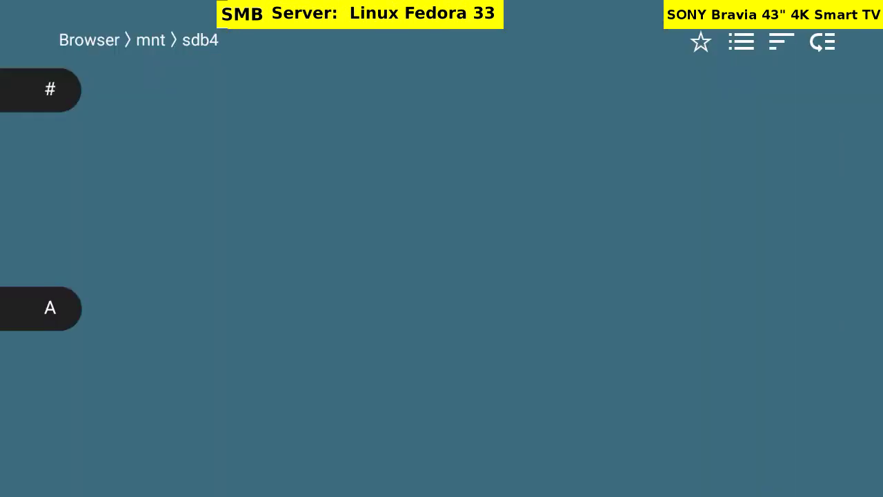
Open the Plex folder among the sdb4 folders starting with P
{"action": "key", "text": "Down"}
{"action": "key", "text": "Down"}
{"action": "key", "text": "Down"}
{"action": "key", "text": "Down"}
{"action": "key", "text": "Down"}
{"action": "key", "text": "Down"}
{"action": "key", "text": "Right"}
{"action": "key", "text": "Right"}
{"action": "key", "text": "Right"}
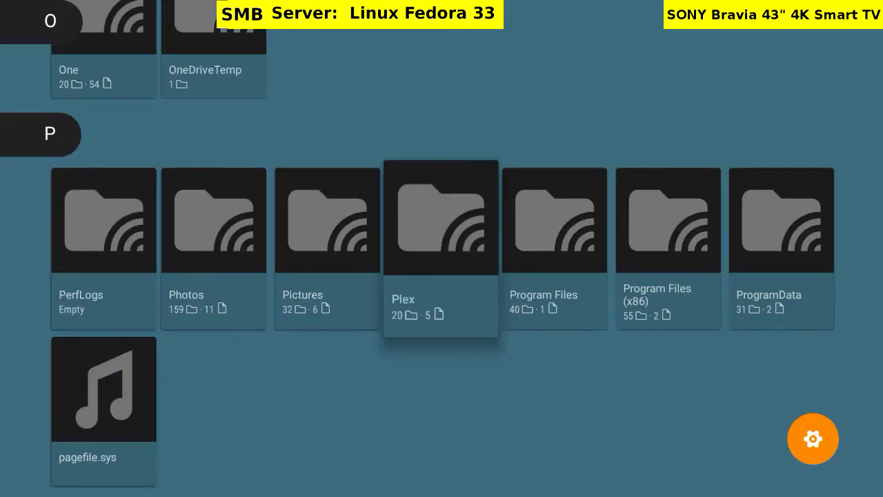
{"action": "key", "text": "Return"}
Browse through the folders inside Plex on the SMB server
{"action": "key", "text": "Down"}
{"action": "key", "text": "Down"}
{"action": "key", "text": "Down"}
{"action": "key", "text": "Down"}
{"action": "key", "text": "Down"}
{"action": "key", "text": "Down"}
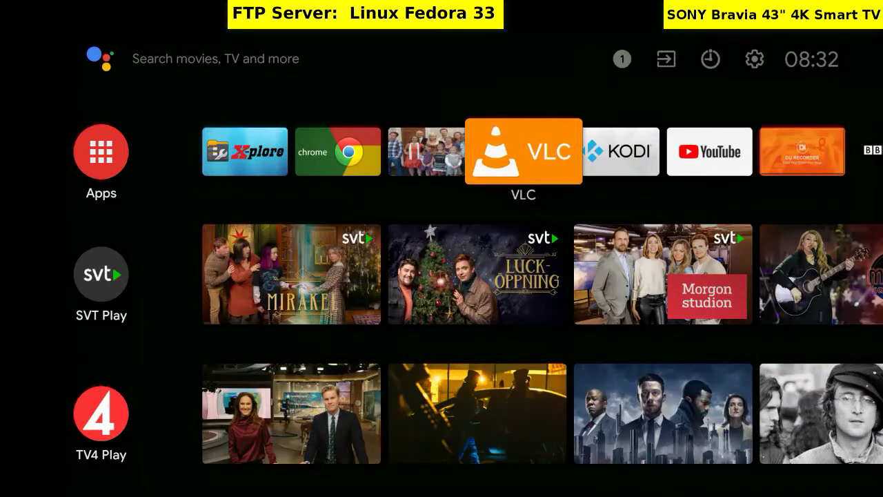
Select the DU-recorder app on the TV home screen
{"action": "key", "text": "Right"}
{"action": "key", "text": "Right"}
{"action": "key", "text": "Right"}
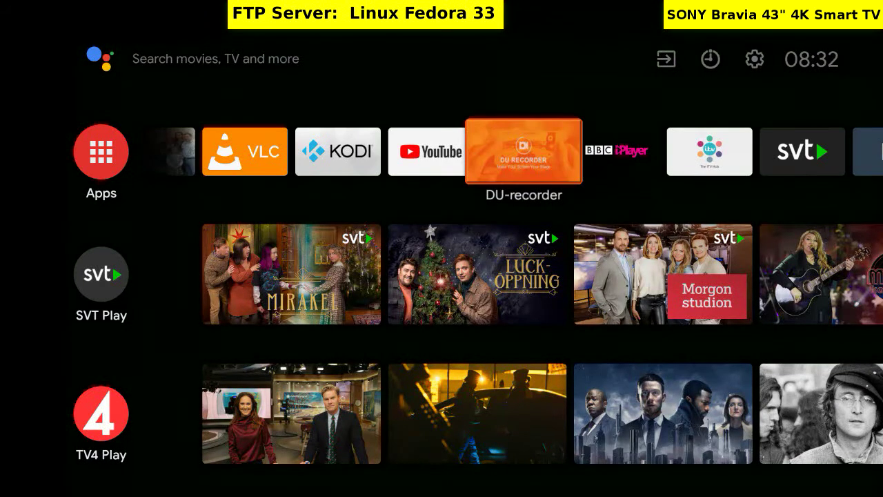